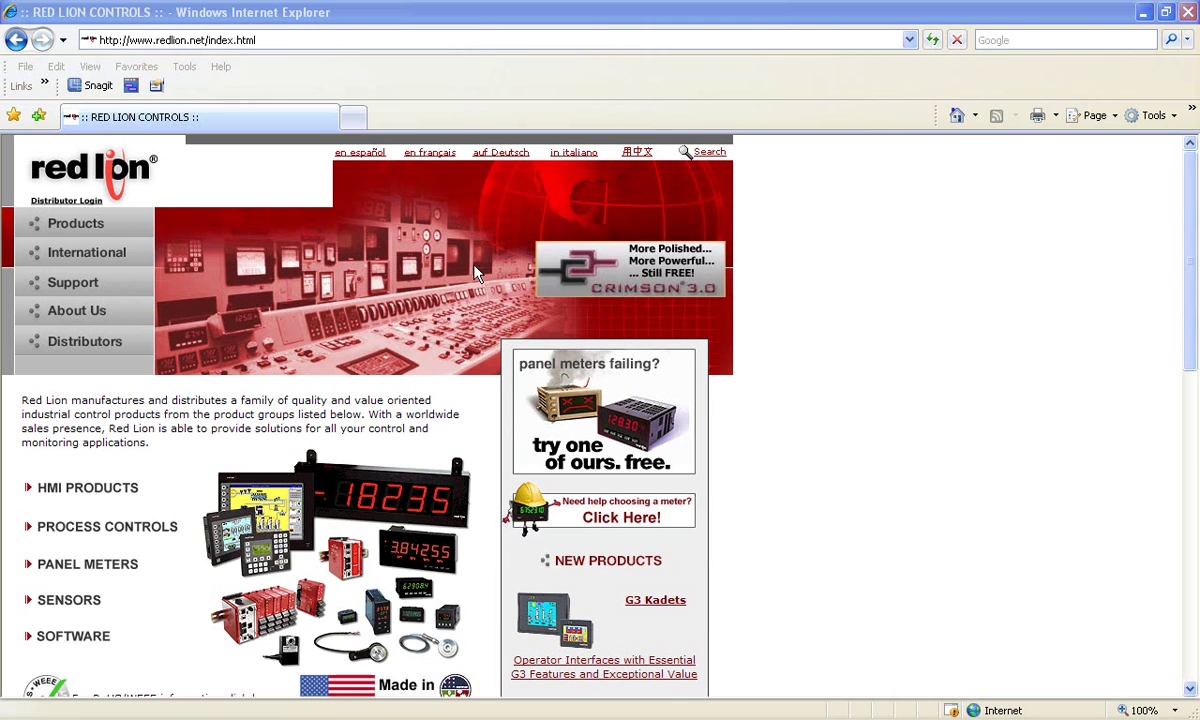
- Review the communications ports and protocols and the database tags, then return to the Page1 display
{"action": "left_click", "coordinate": [640, 267]}
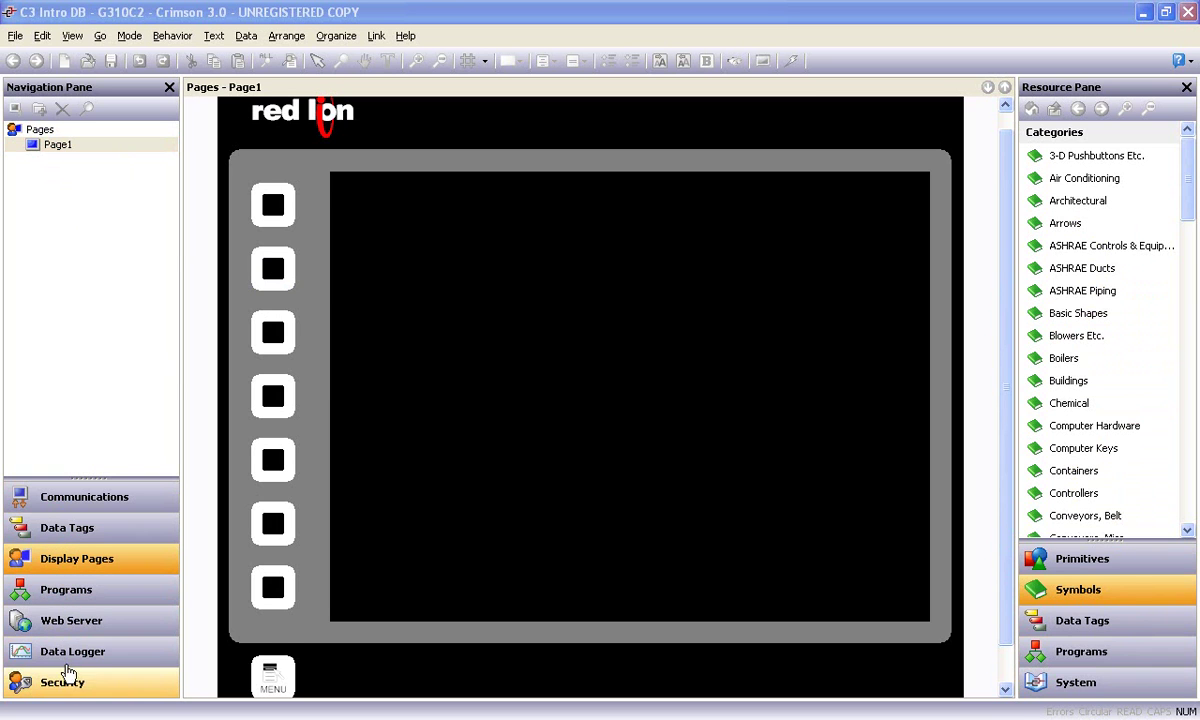
{"action": "left_click", "coordinate": [70, 500]}
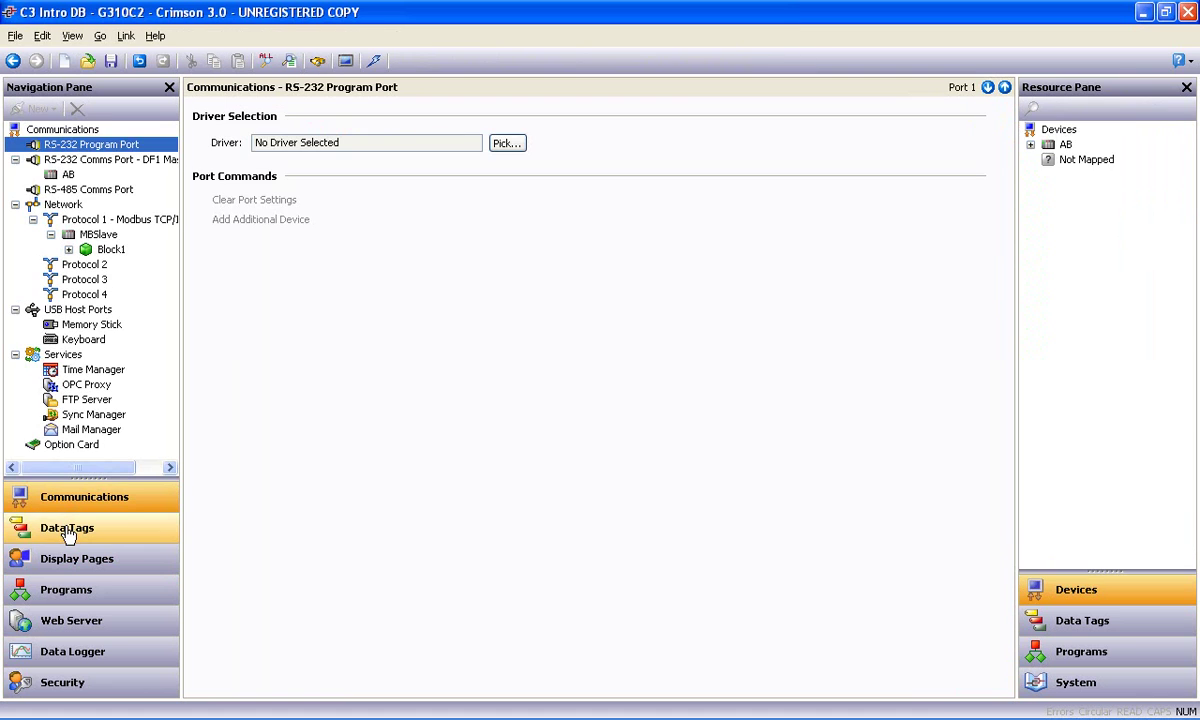
{"action": "left_click", "coordinate": [67, 530]}
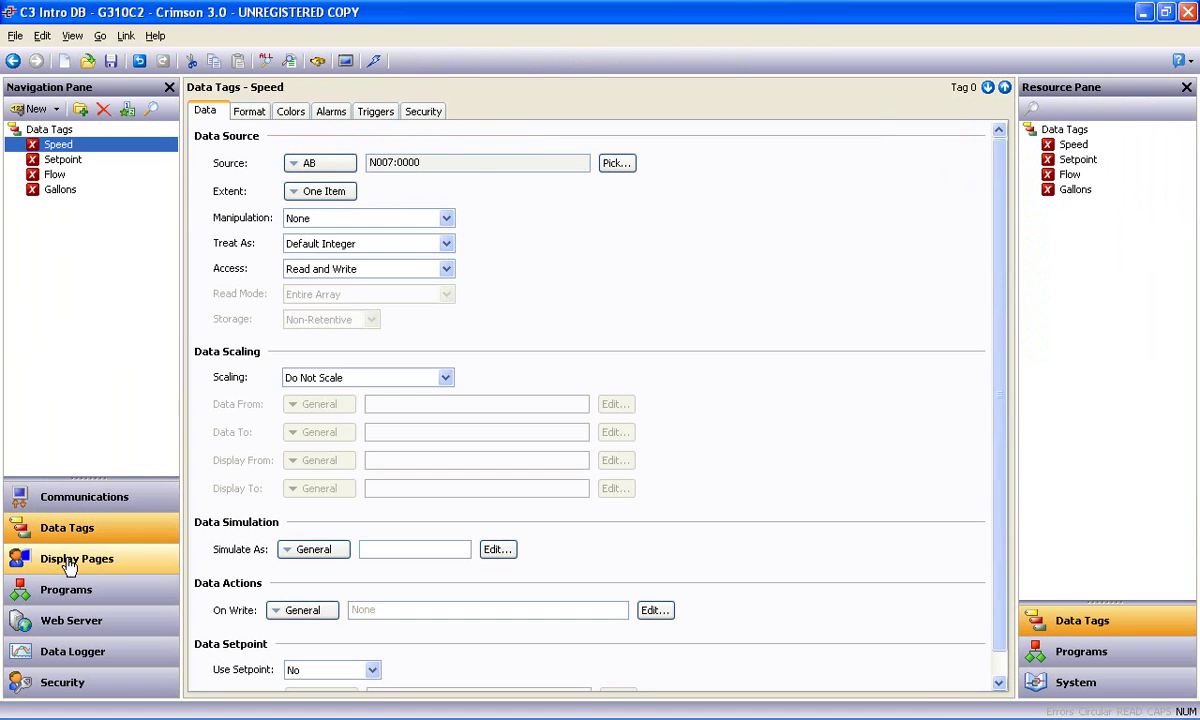
{"action": "left_click", "coordinate": [72, 563]}
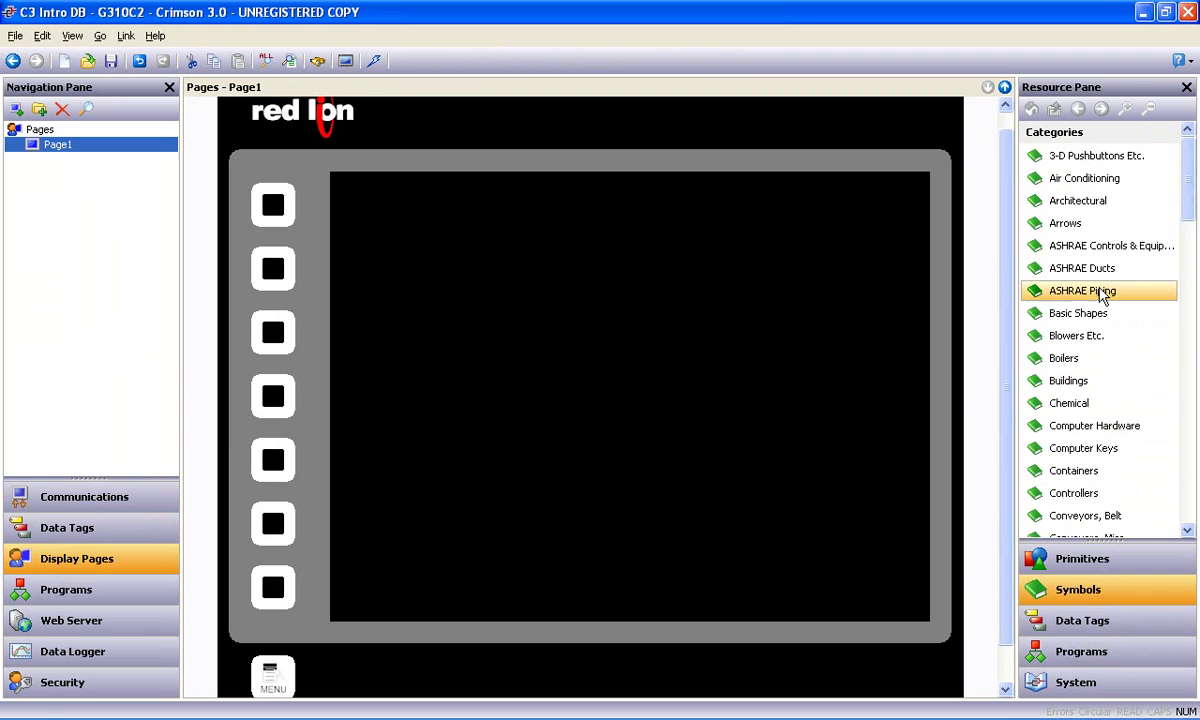
- Place the Speed, Setpoint, Flow and Gallons tag values stacked at Page1's upper right
{"action": "left_click", "coordinate": [836, 437]}
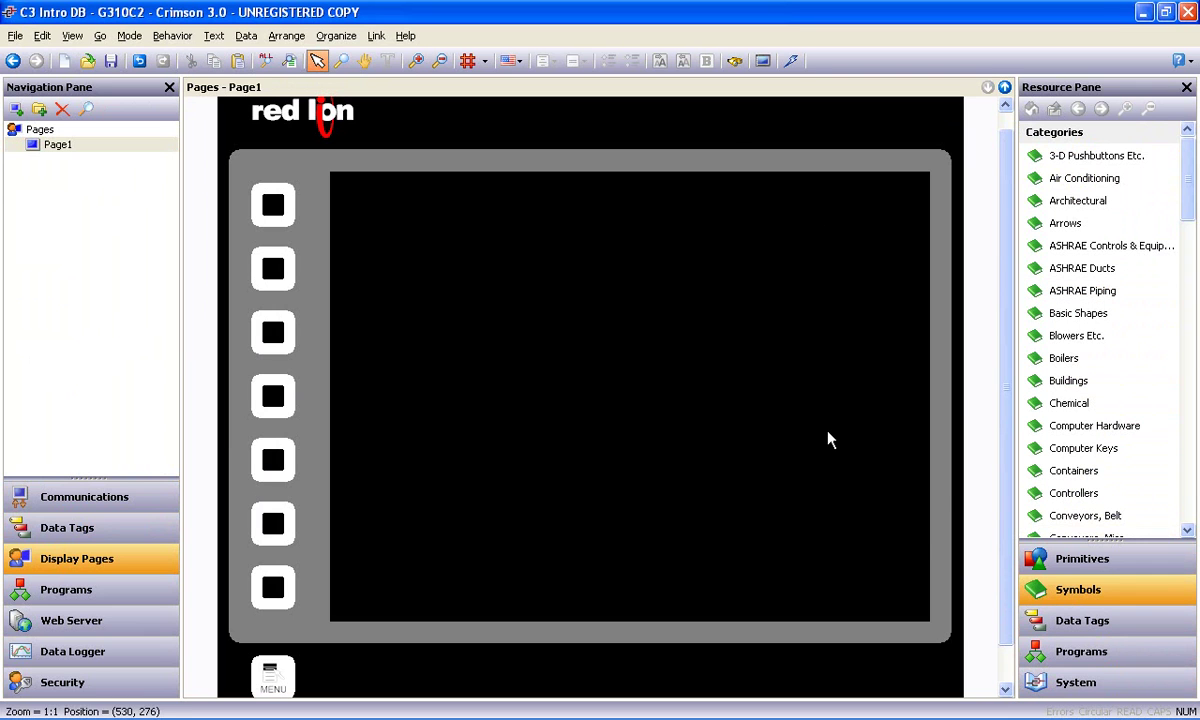
{"action": "left_click", "coordinate": [1073, 624]}
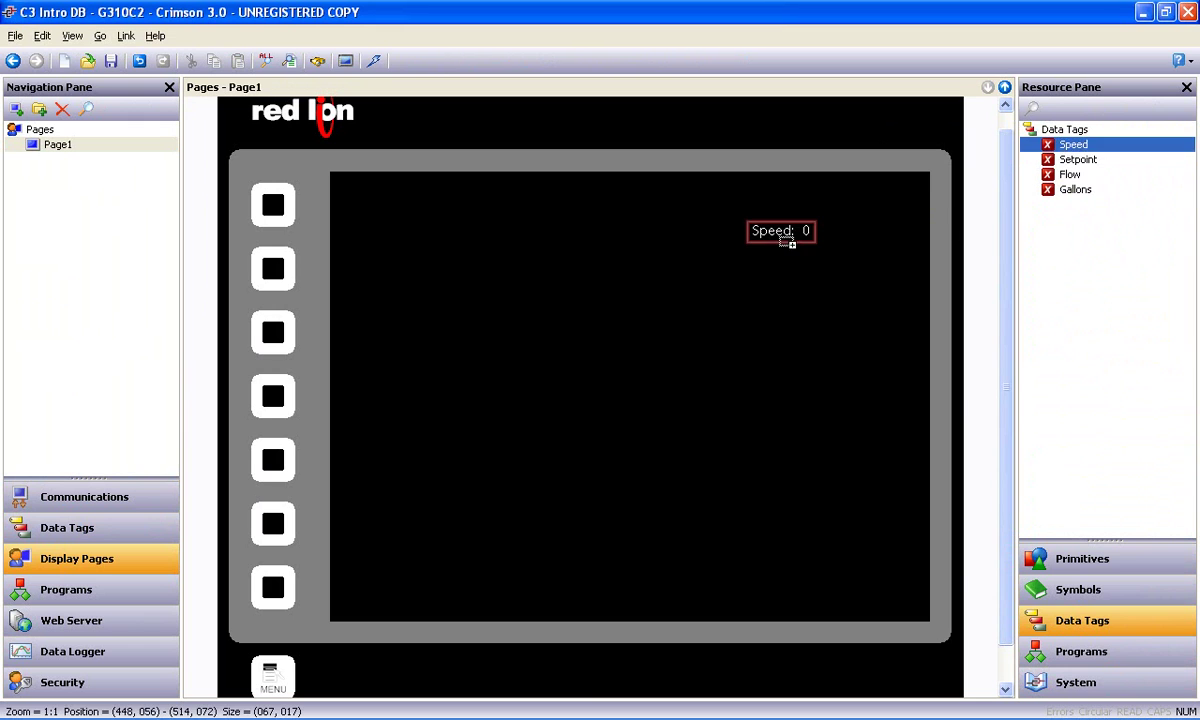
{"action": "left_click_drag", "start_coordinate": [1068, 148], "coordinate": [788, 238]}
{"action": "mouse_move", "coordinate": [1068, 165]}
{"action": "left_mouse_down"}
{"action": "mouse_move", "coordinate": [849, 303]}
{"action": "mouse_move", "coordinate": [798, 270]}
{"action": "left_mouse_up"}
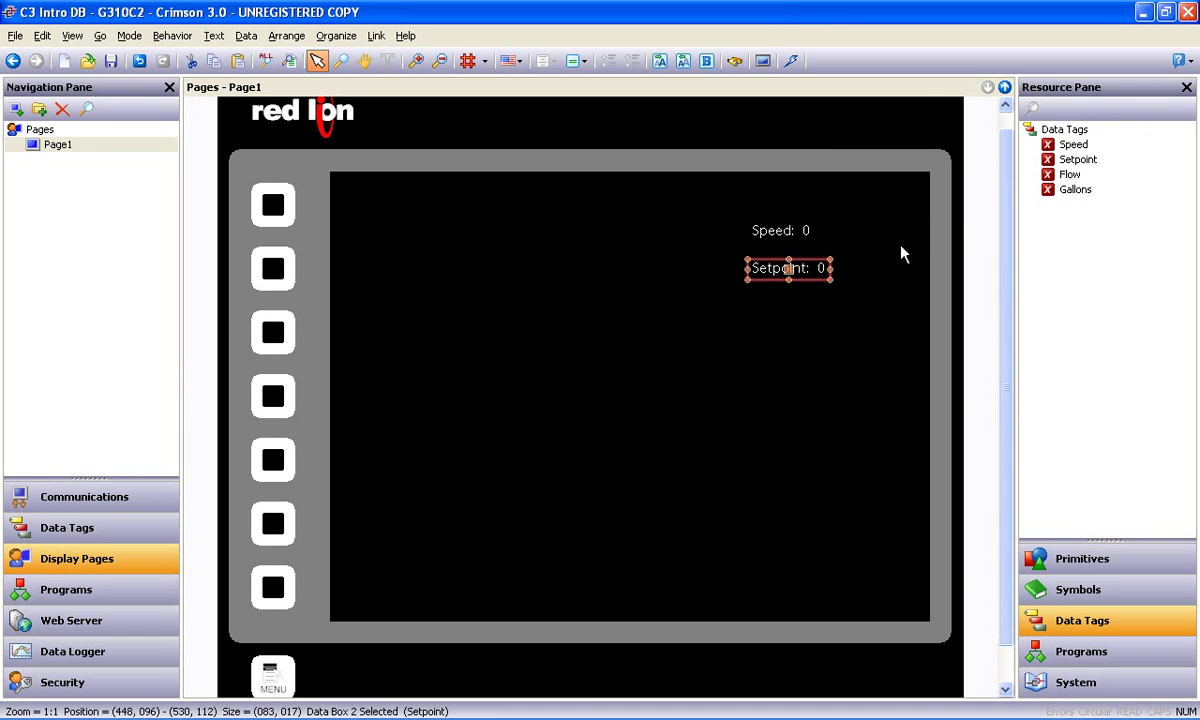
{"action": "left_click", "coordinate": [1068, 176]}
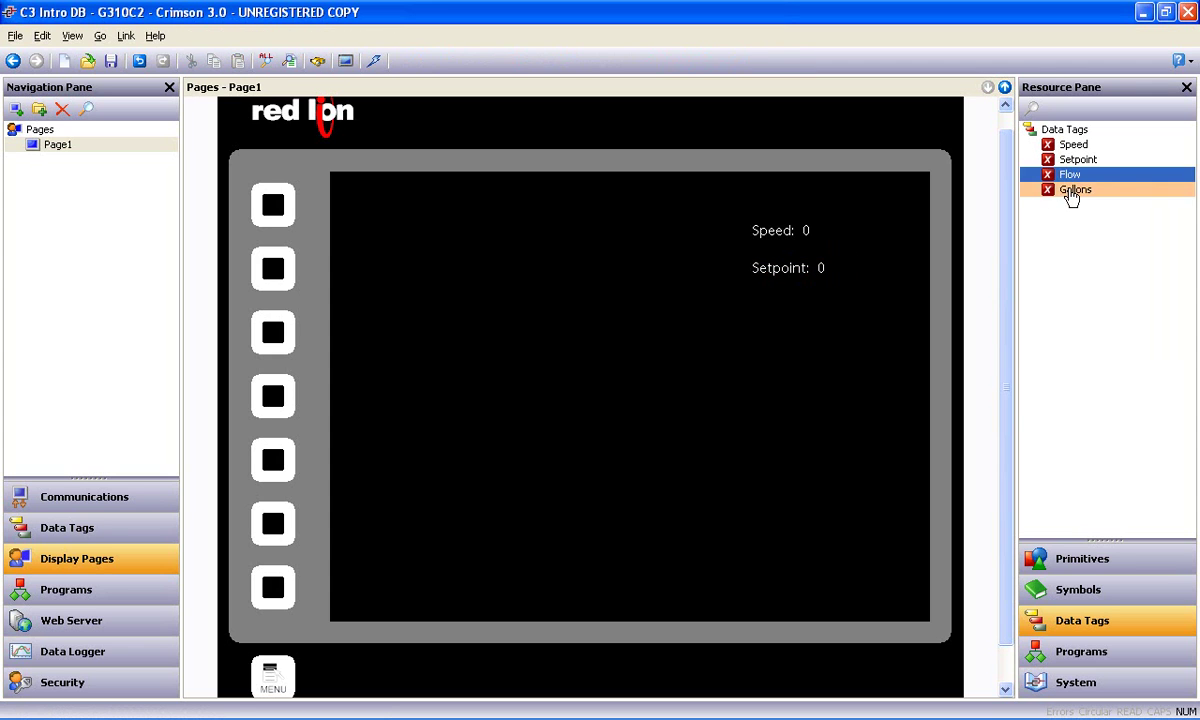
{"action": "left_click", "coordinate": [1068, 190], "text": "shift"}
{"action": "mouse_move", "coordinate": [1068, 190]}
{"action": "left_mouse_down"}
{"action": "mouse_move", "coordinate": [820, 358]}
{"action": "mouse_move", "coordinate": [792, 318]}
{"action": "left_mouse_up"}
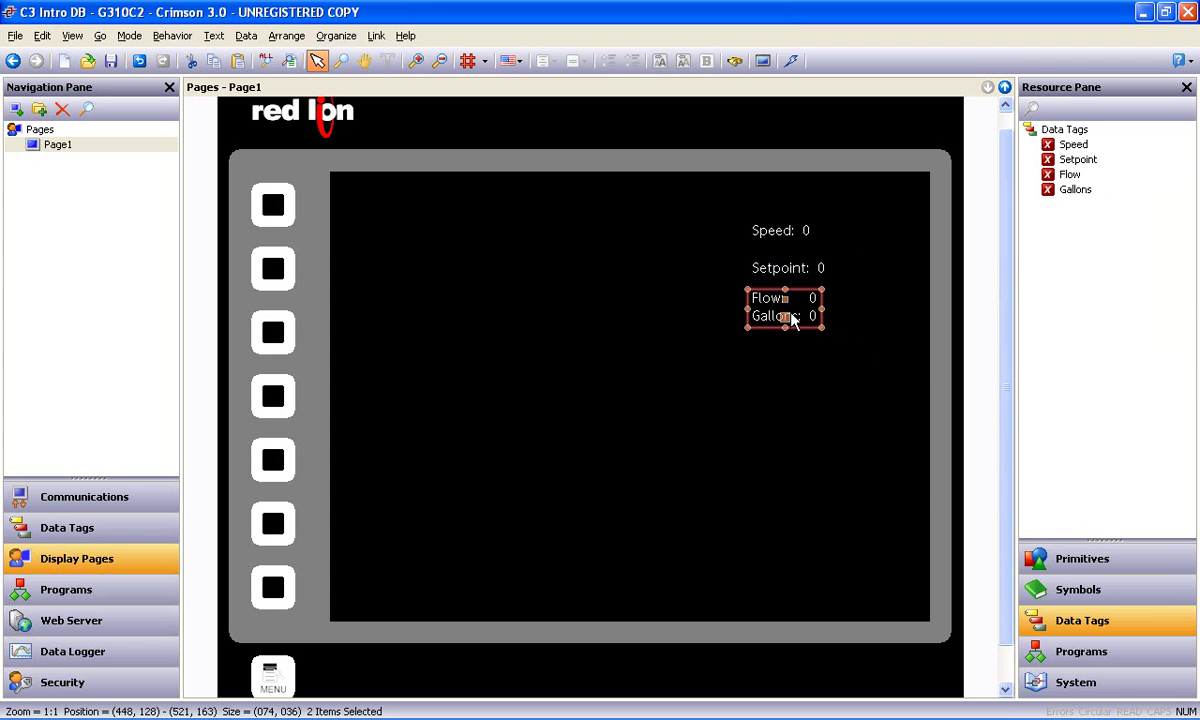
- Add the Boiler with flames symbol from the Boilers collection left of centre
{"action": "left_click", "coordinate": [1084, 588]}
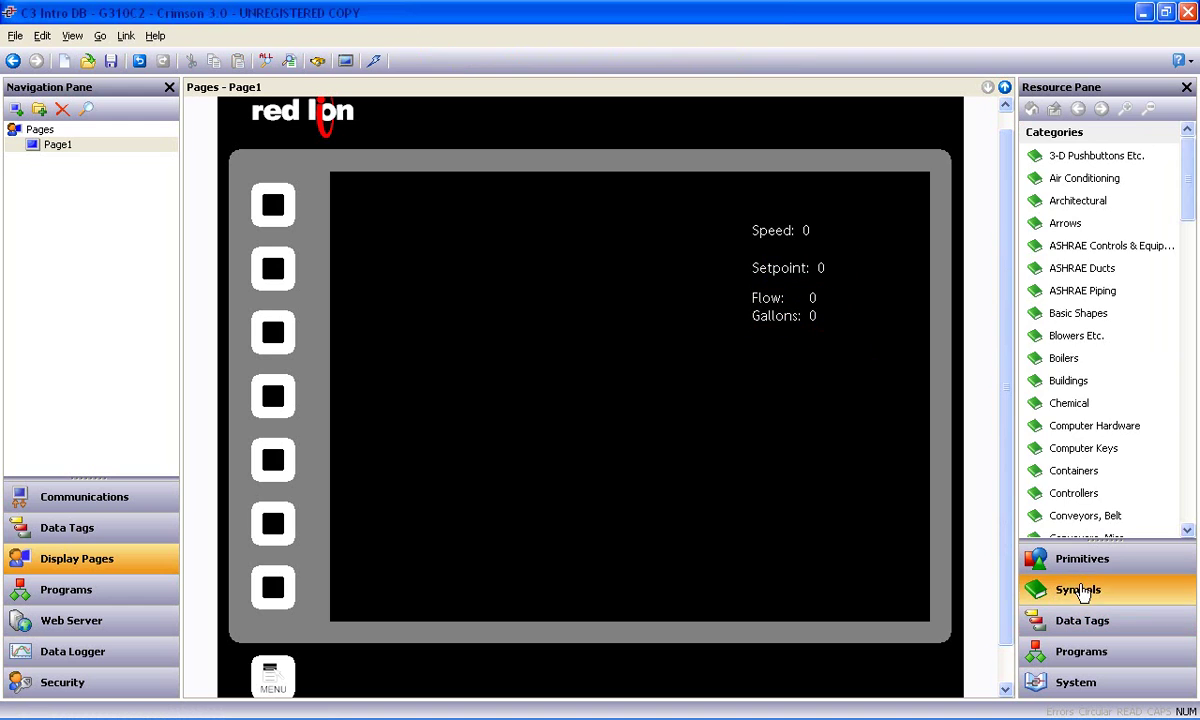
{"action": "double_click", "coordinate": [1064, 360]}
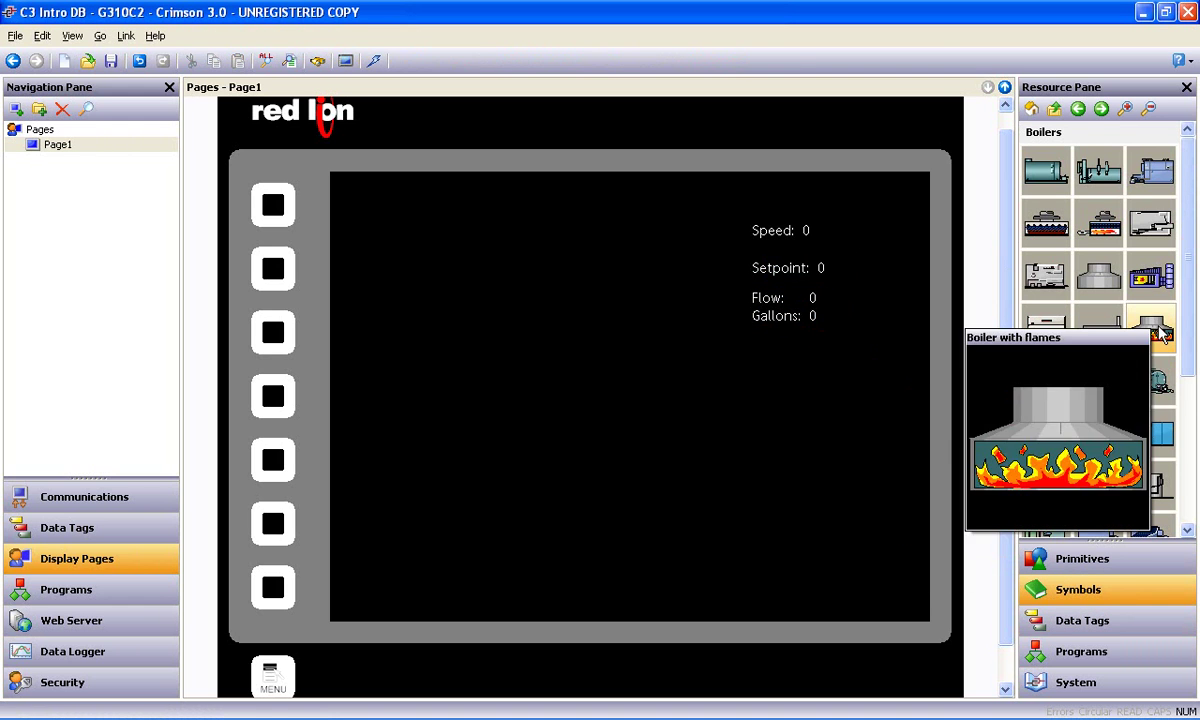
{"action": "mouse_move", "coordinate": [1151, 330]}
{"action": "left_mouse_down"}
{"action": "mouse_move", "coordinate": [555, 302]}
{"action": "mouse_move", "coordinate": [552, 400]}
{"action": "left_mouse_up"}
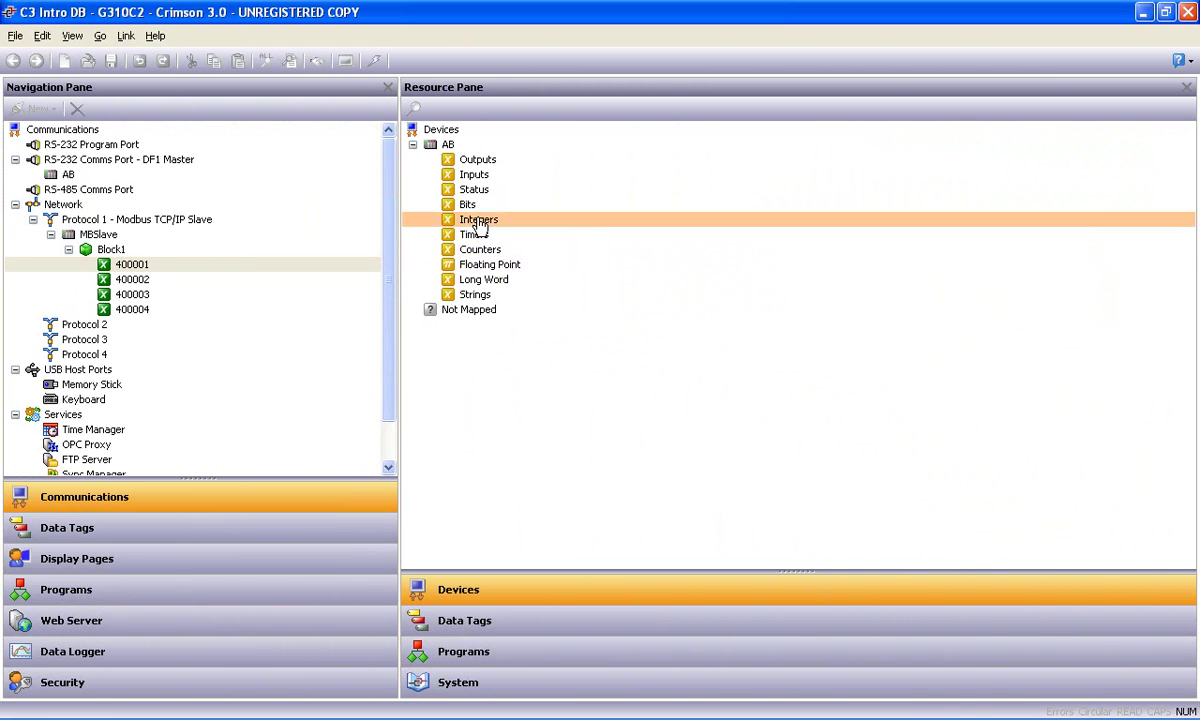
- Map the AB integer data into Block1 starting at address N007:0000
{"action": "left_click_drag", "start_coordinate": [478, 219], "coordinate": [286, 278]}
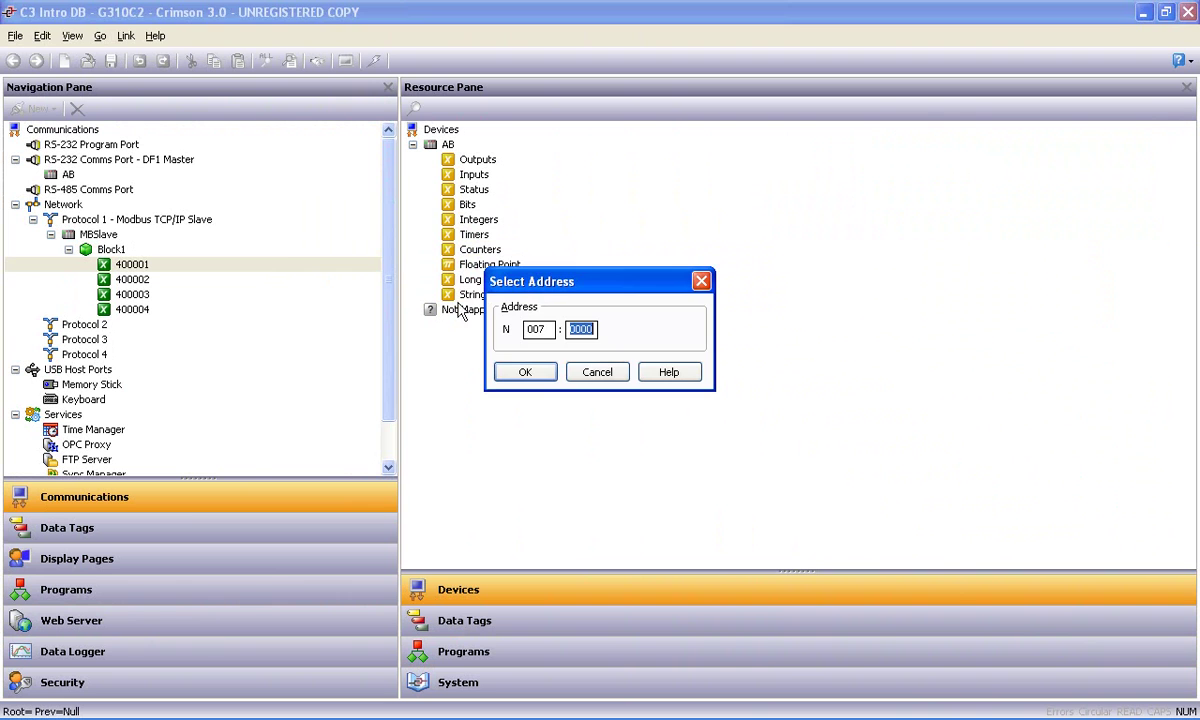
{"action": "left_click", "coordinate": [514, 368]}
{"action": "left_click", "coordinate": [518, 368]}
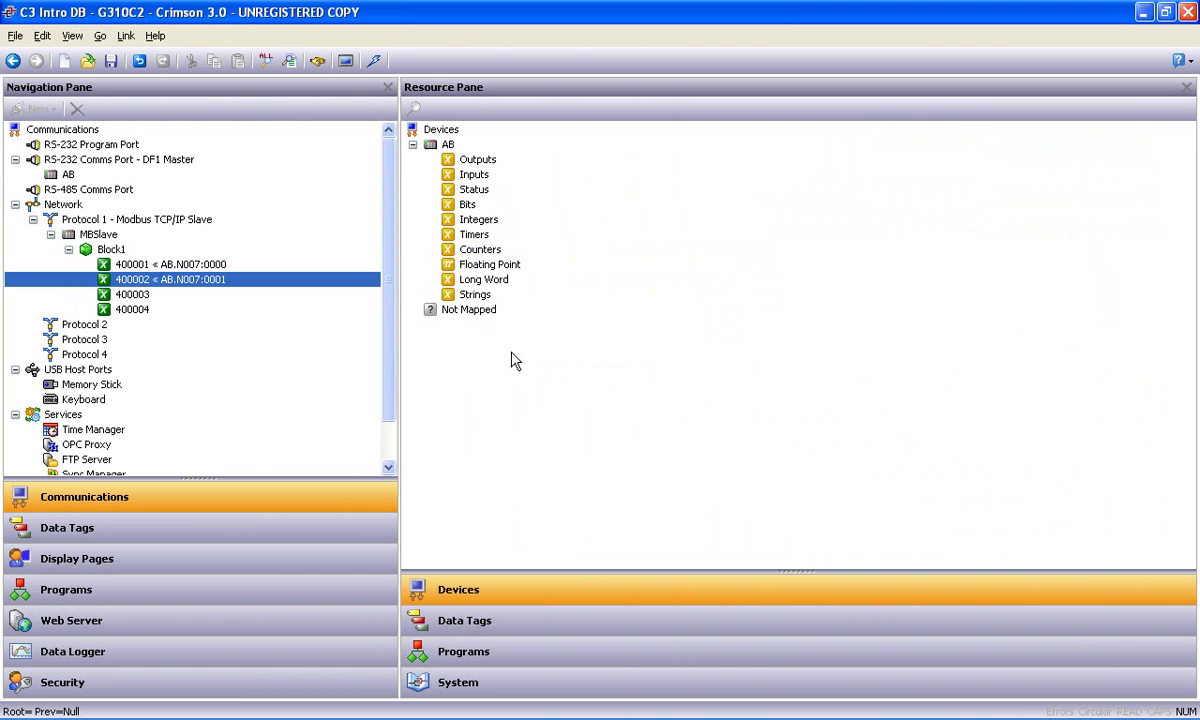
- Map the Speed tag to Modbus register 400003
{"action": "left_click", "coordinate": [481, 622]}
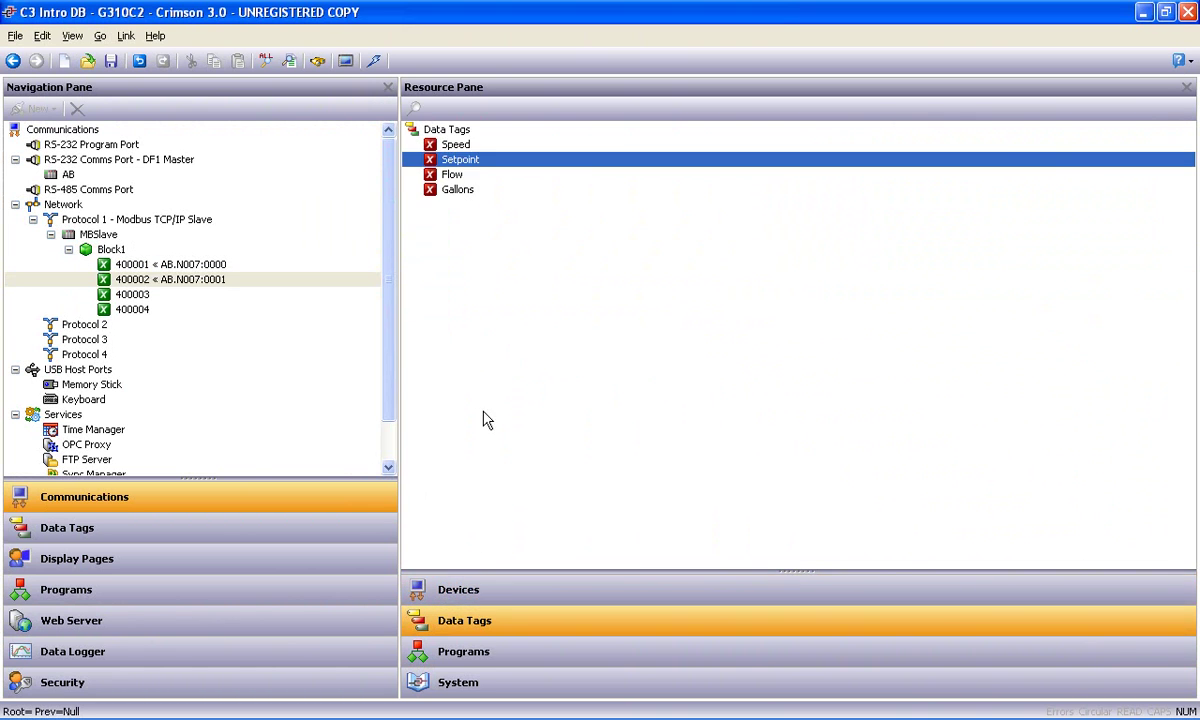
{"action": "mouse_move", "coordinate": [455, 144]}
{"action": "left_mouse_down"}
{"action": "mouse_move", "coordinate": [311, 254]}
{"action": "mouse_move", "coordinate": [292, 298]}
{"action": "left_mouse_up"}
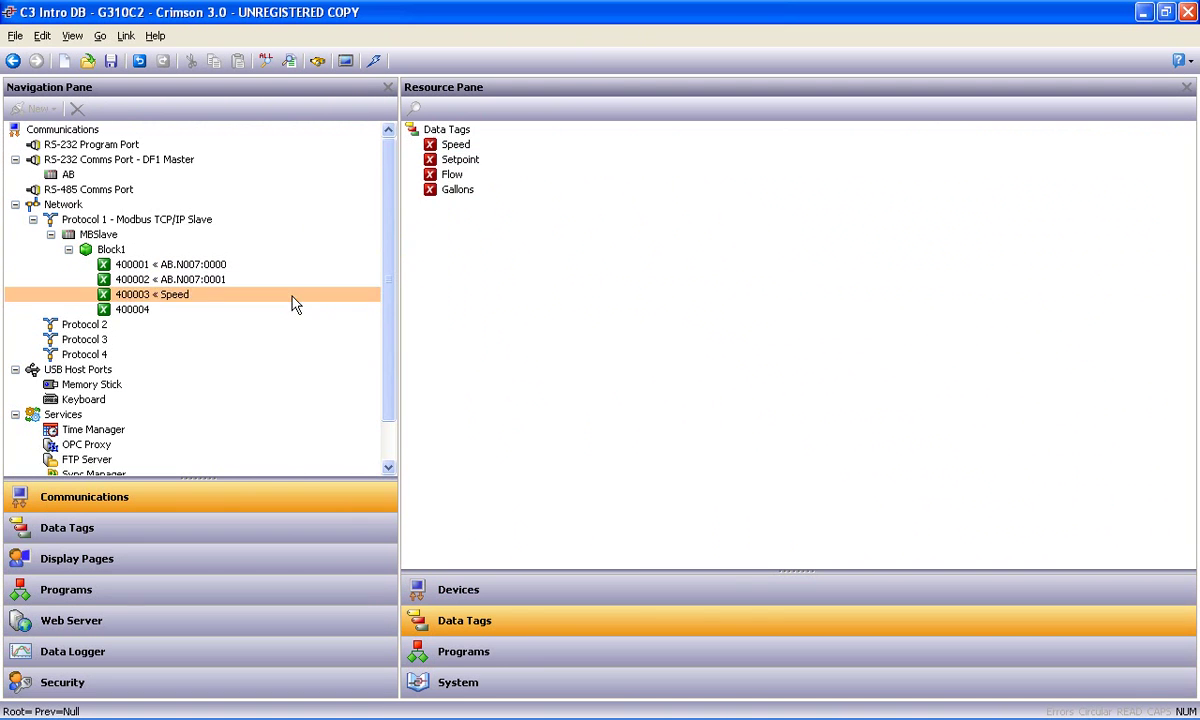
{"action": "left_click_drag", "start_coordinate": [455, 160], "coordinate": [332, 311]}
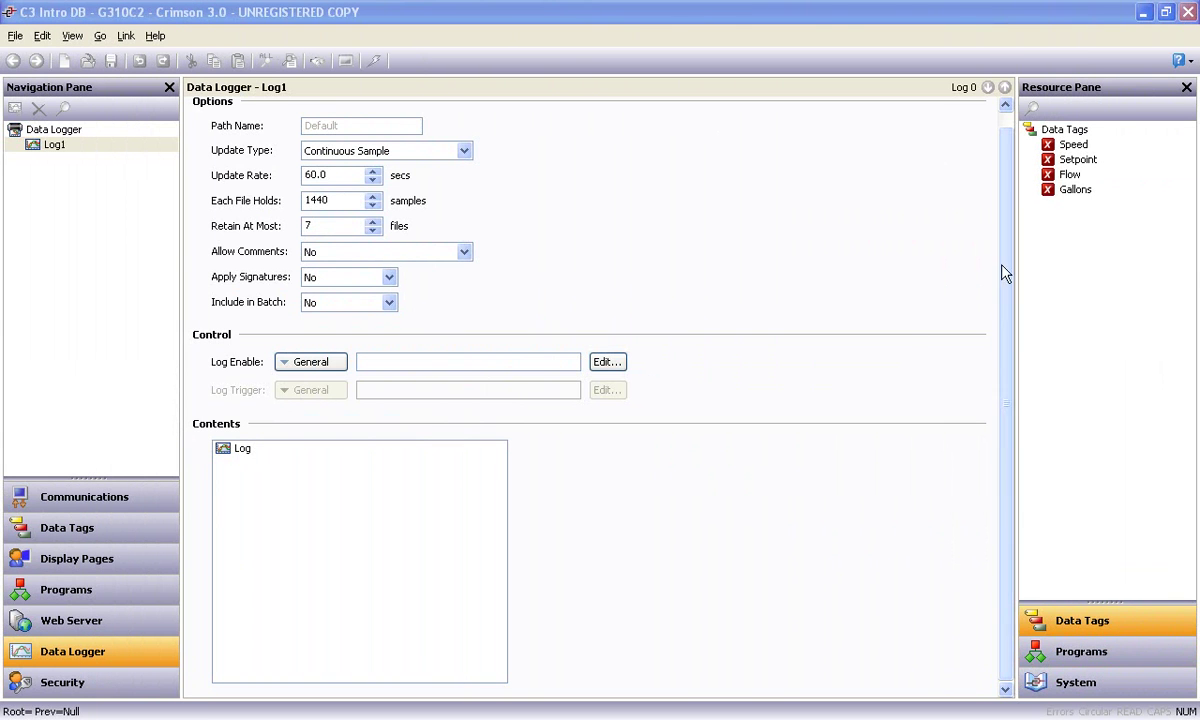
- Add Speed, Setpoint, Flow and Gallons to Log1's contents, keeping Continuous Sample as the update type
{"action": "mouse_move", "coordinate": [1070, 144]}
{"action": "left_mouse_down"}
{"action": "mouse_move", "coordinate": [550, 541]}
{"action": "mouse_move", "coordinate": [390, 476]}
{"action": "left_mouse_up"}
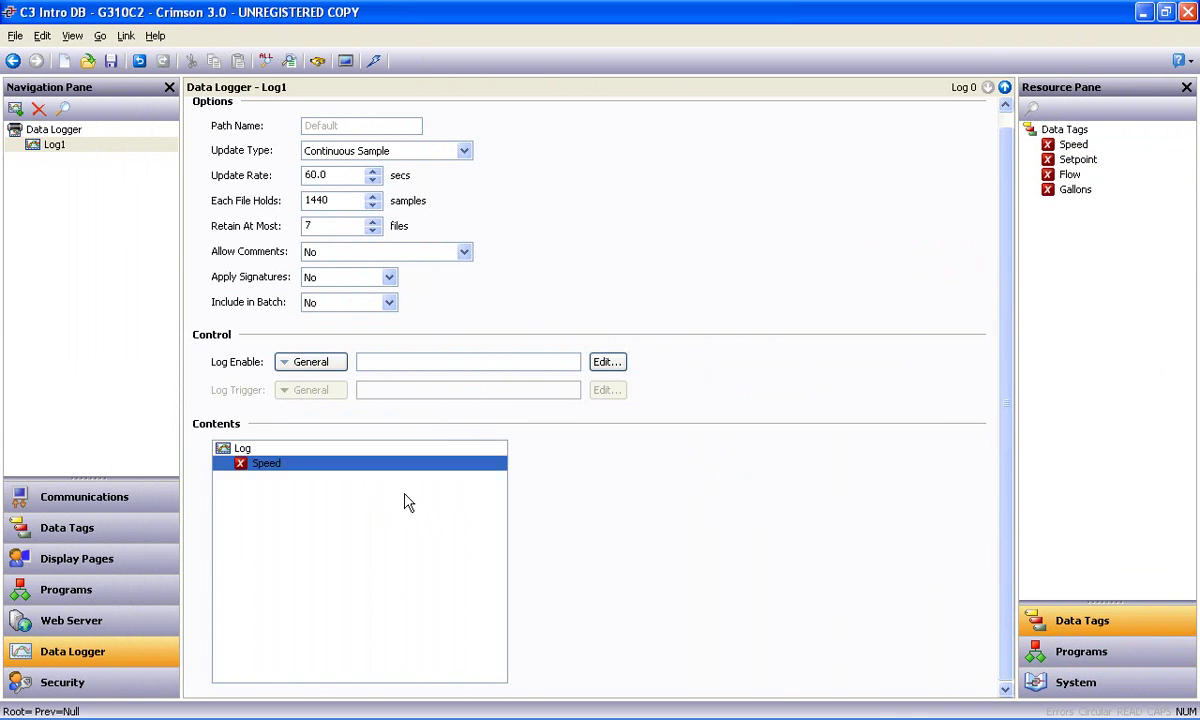
{"action": "left_click_drag", "start_coordinate": [1077, 160], "coordinate": [345, 510]}
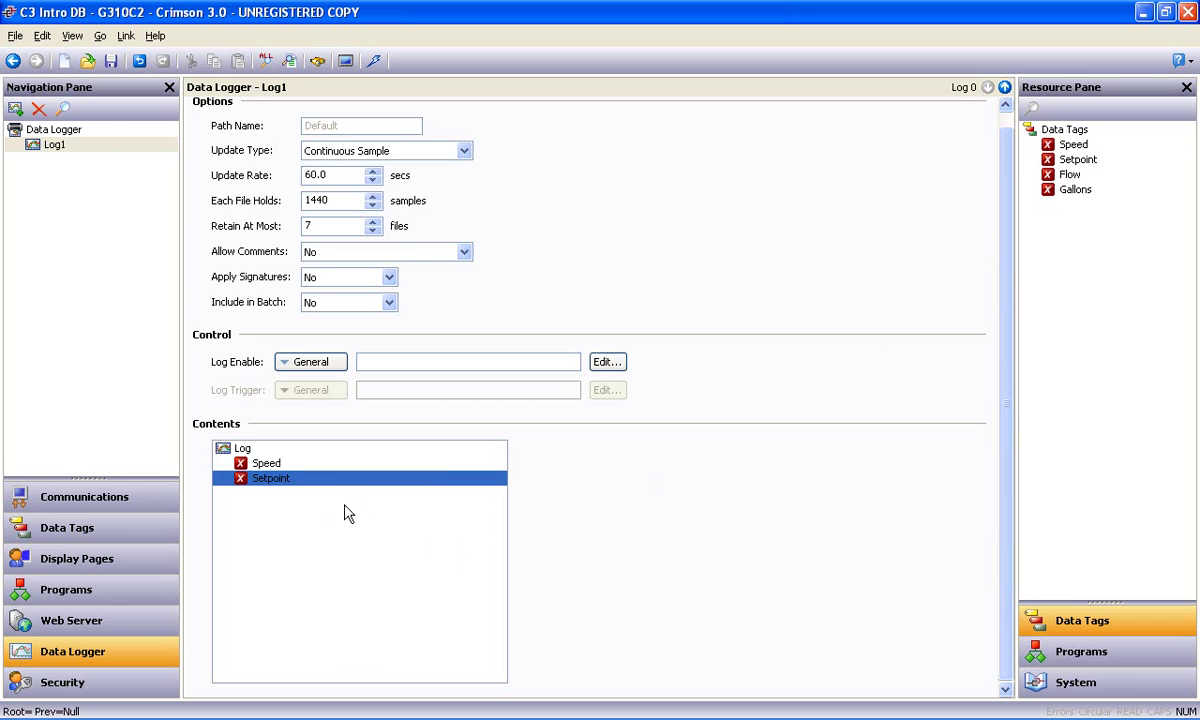
{"action": "left_click", "coordinate": [1078, 178]}
{"action": "left_click", "coordinate": [1077, 191], "text": "shift"}
{"action": "left_click_drag", "start_coordinate": [1077, 191], "coordinate": [405, 515]}
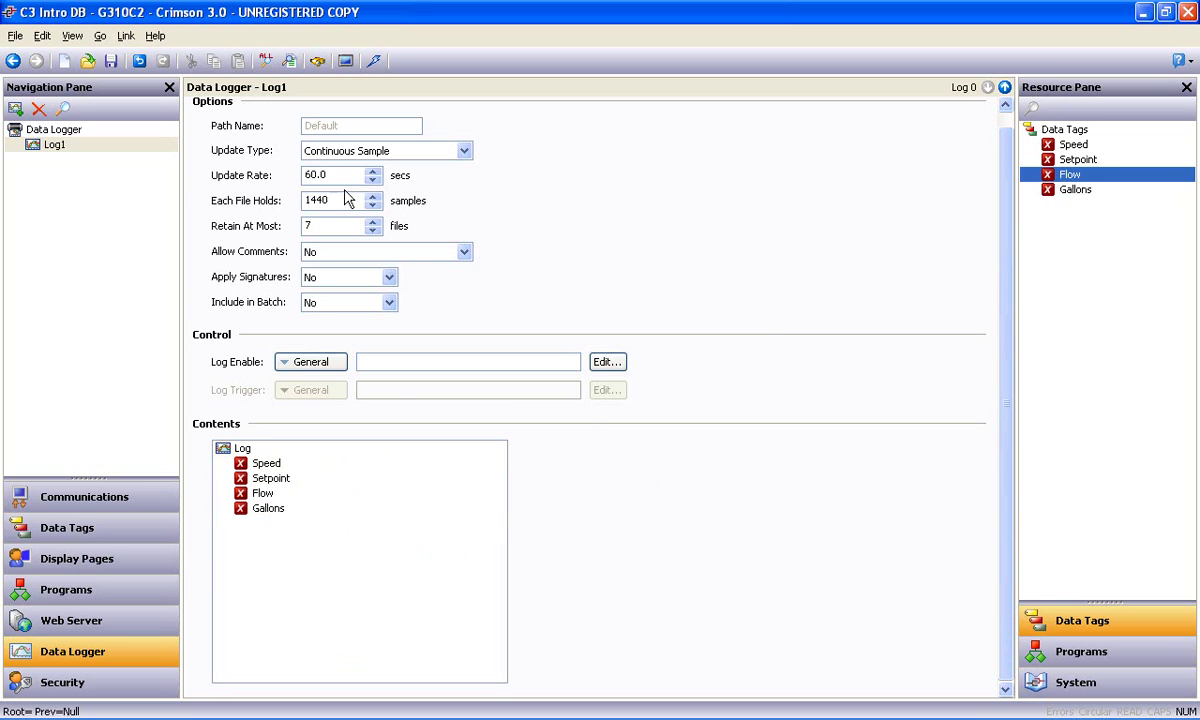
{"action": "left_click", "coordinate": [464, 151]}
{"action": "left_click", "coordinate": [465, 152]}
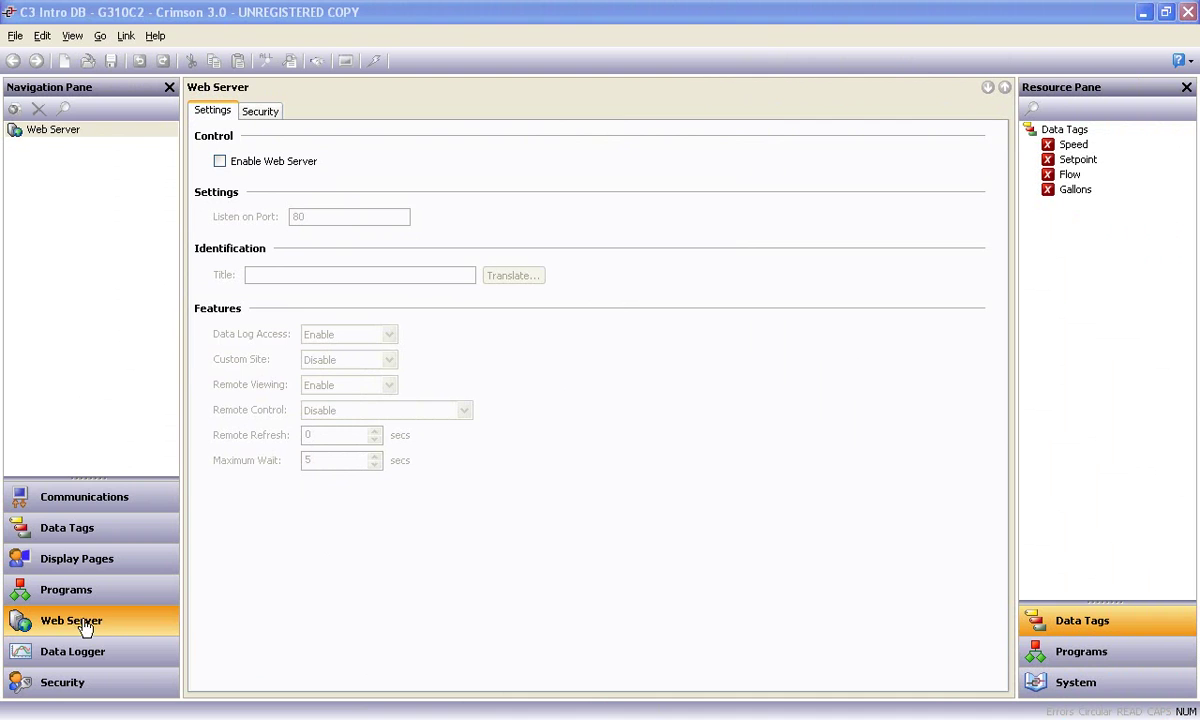
- Enable the web server with Remote Control set to Enable All Control
{"action": "left_click", "coordinate": [220, 161]}
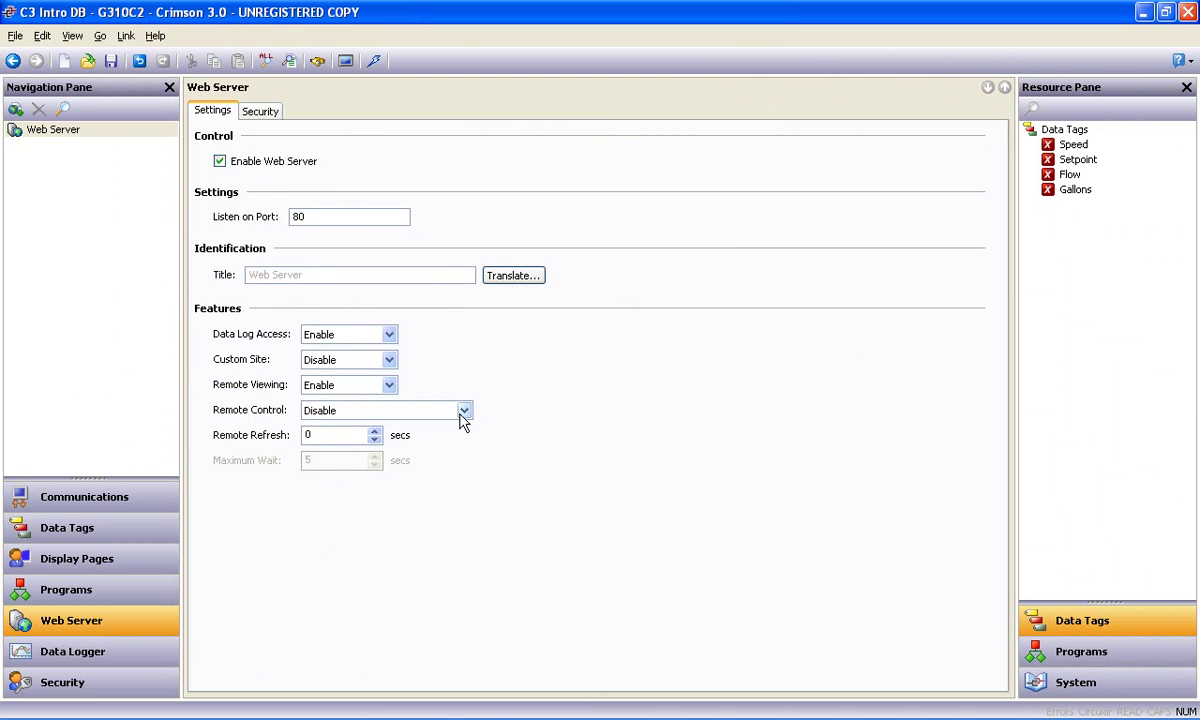
{"action": "left_click", "coordinate": [464, 410]}
{"action": "left_click", "coordinate": [458, 444]}
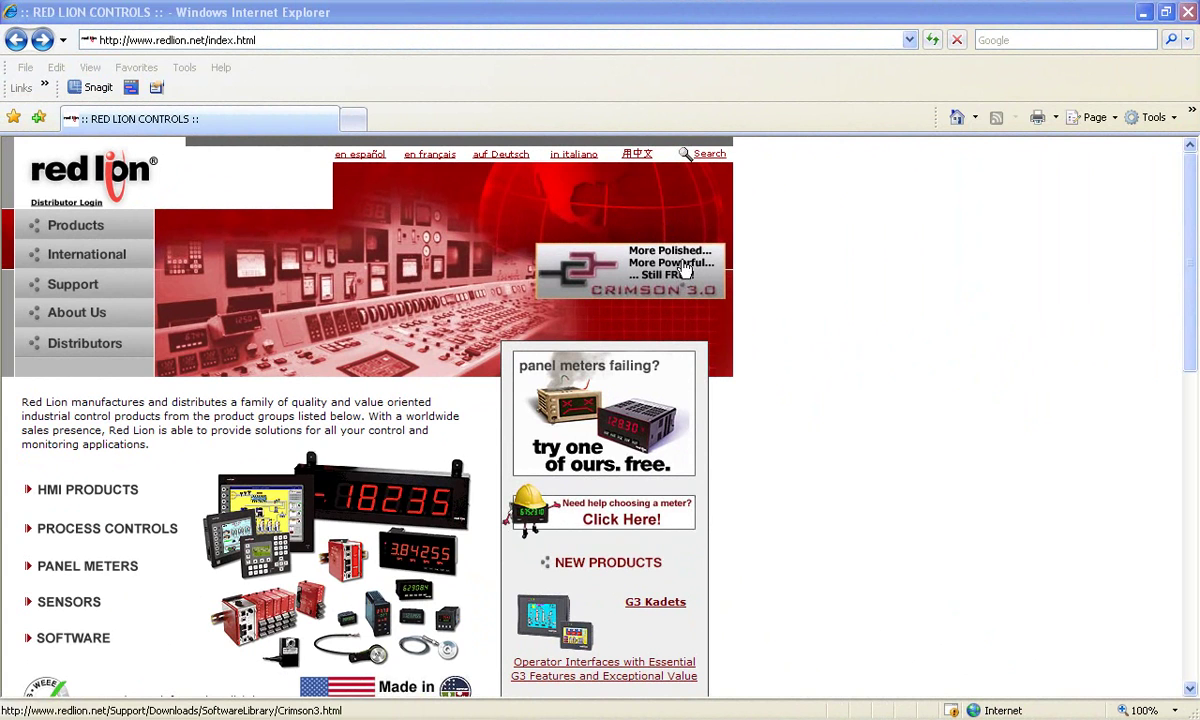
- Go to the Crimson 3.0 download page from the banner and start the installer download
{"action": "left_click", "coordinate": [605, 270]}
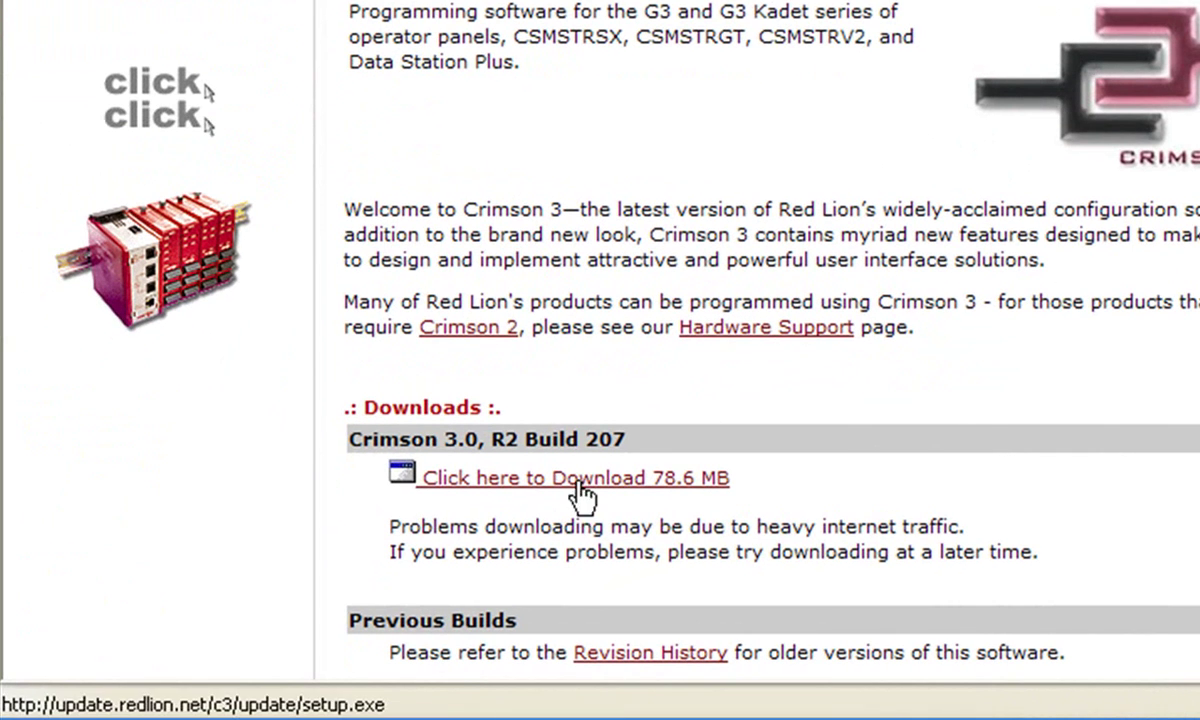
{"action": "left_click", "coordinate": [583, 492]}
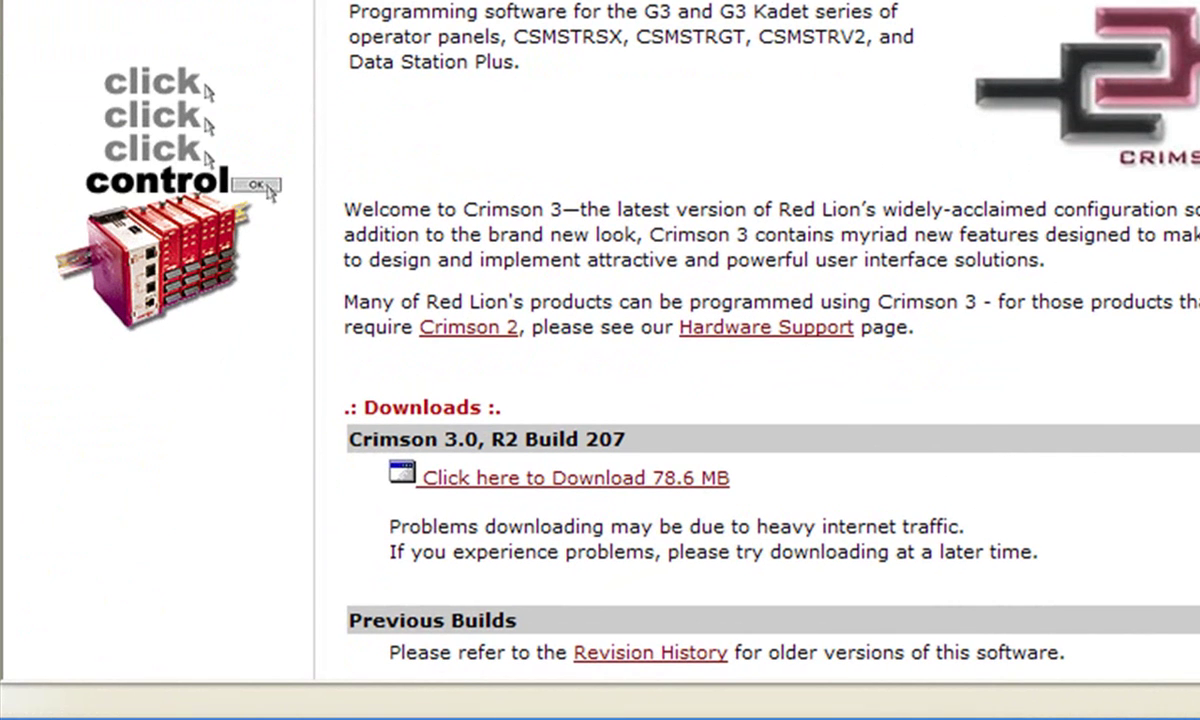